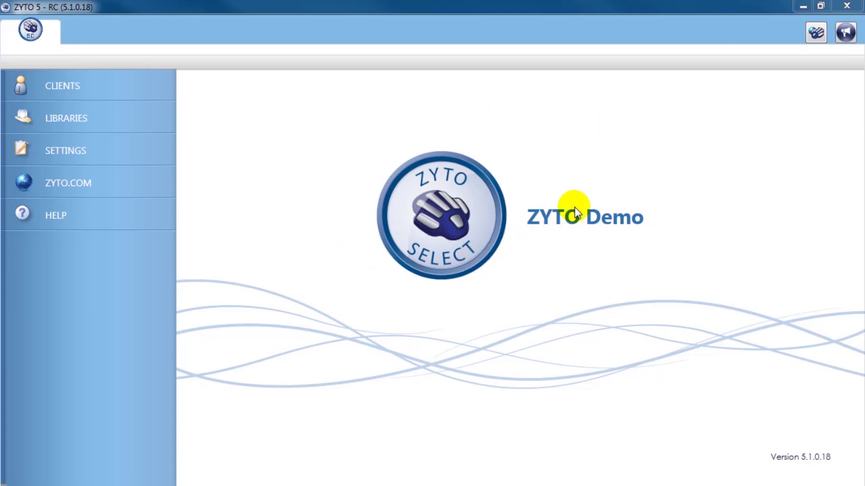
Connect to the remote client from the ZYTO Remote popup and wait for confirmation.
{"action": "left_click", "coordinate": [808, 37]}
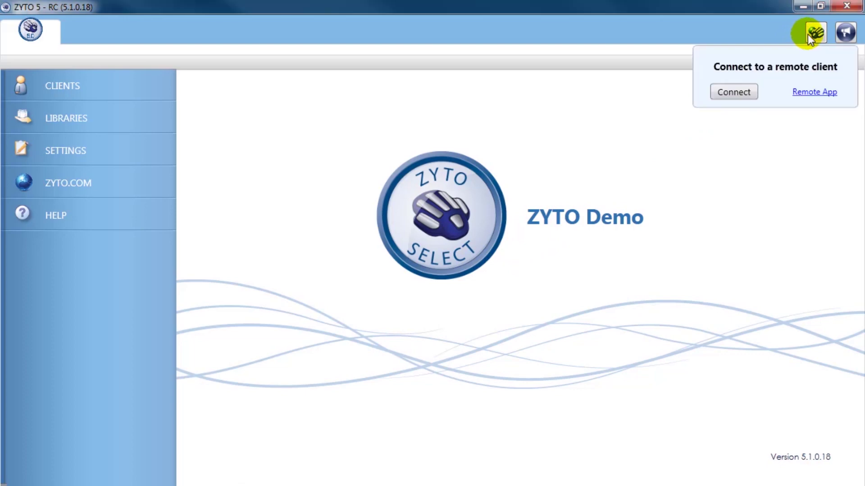
{"action": "left_click", "coordinate": [740, 93]}
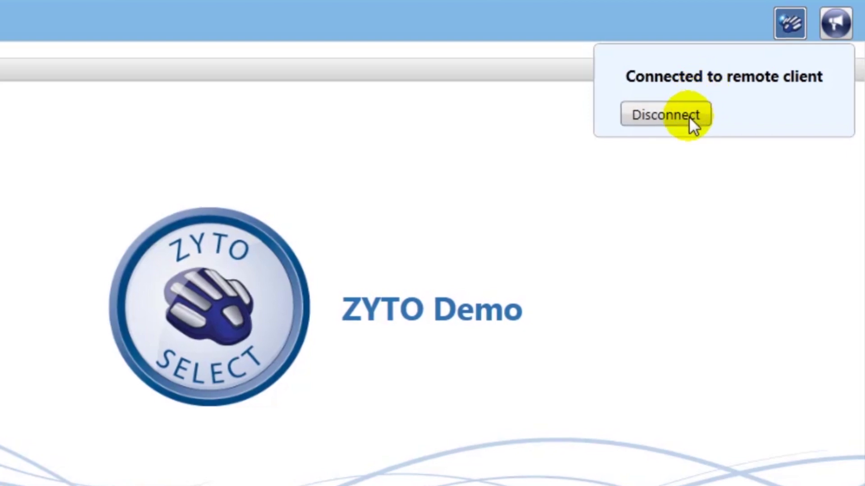
Dismiss the 'Connected to remote client' status popup via the ZYTO Remote icon.
{"action": "left_click", "coordinate": [794, 24]}
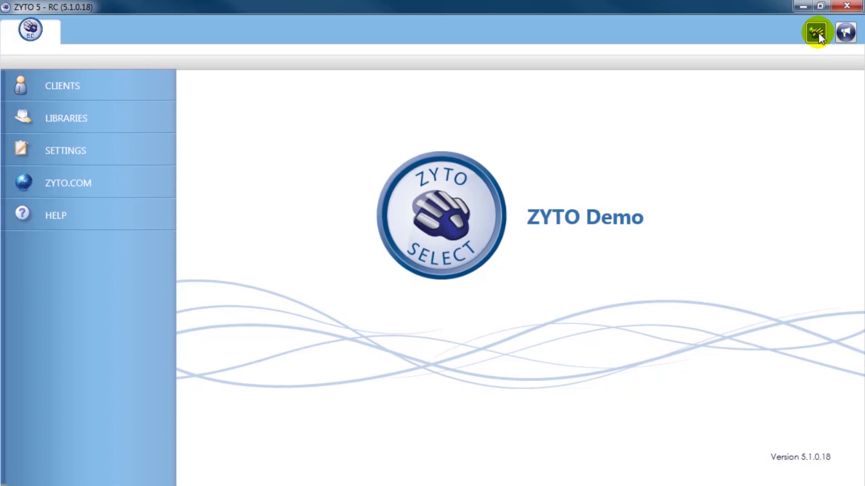
Expand CLIENTS in the left navigation to show the My Clients list.
{"action": "left_click", "coordinate": [85, 89]}
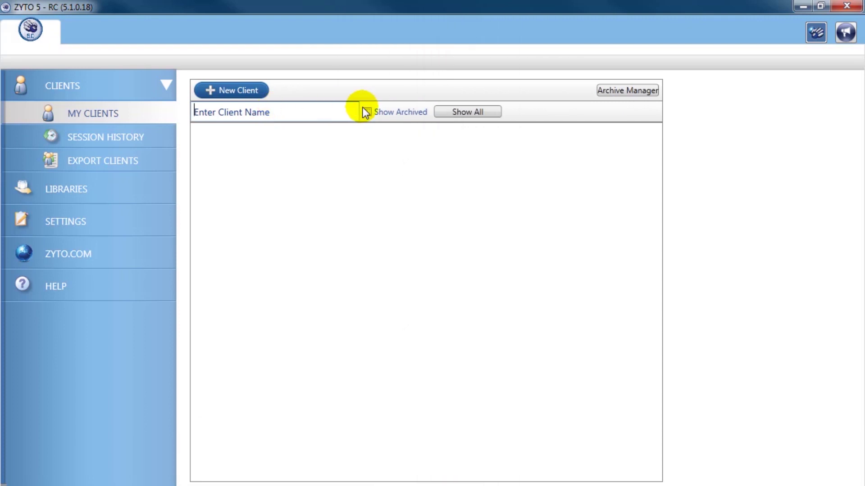
Disconnect the remote client session from the ZYTO Remote status popup.
{"action": "left_click", "coordinate": [814, 41]}
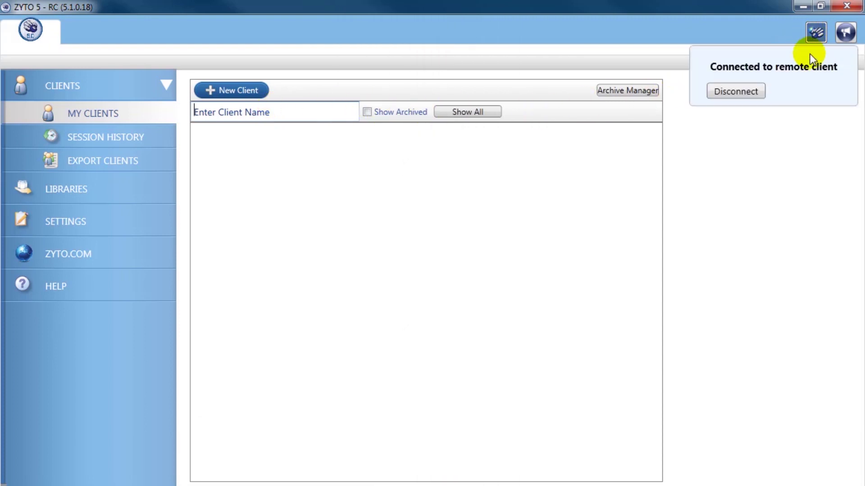
{"action": "left_click", "coordinate": [742, 93]}
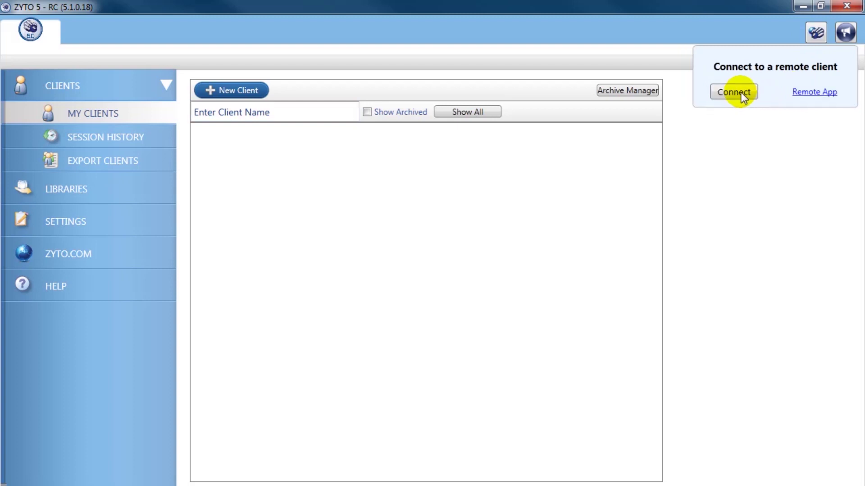